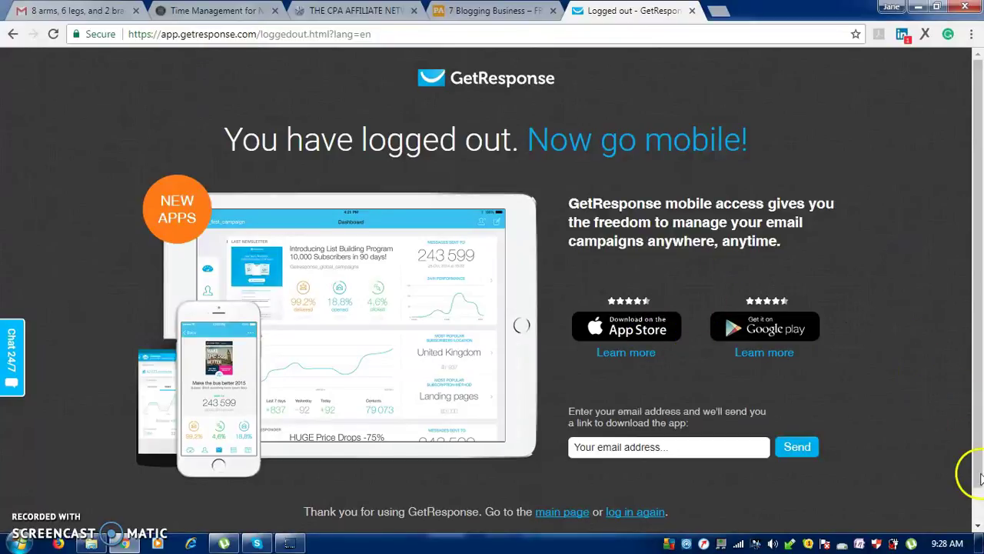
Log in from the GetResponse website to return to the account dashboard
click(979, 529)
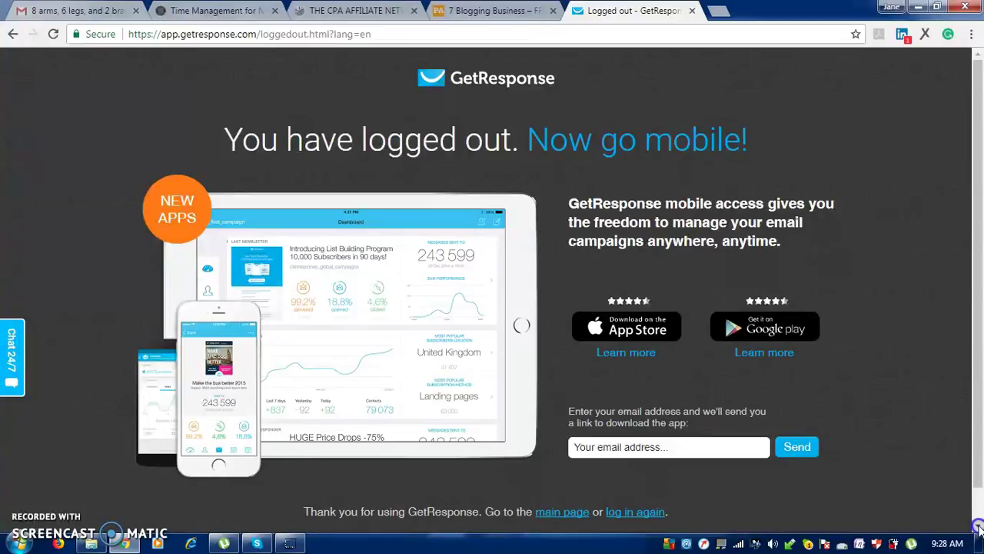
scroll(787, 279, down, 1)
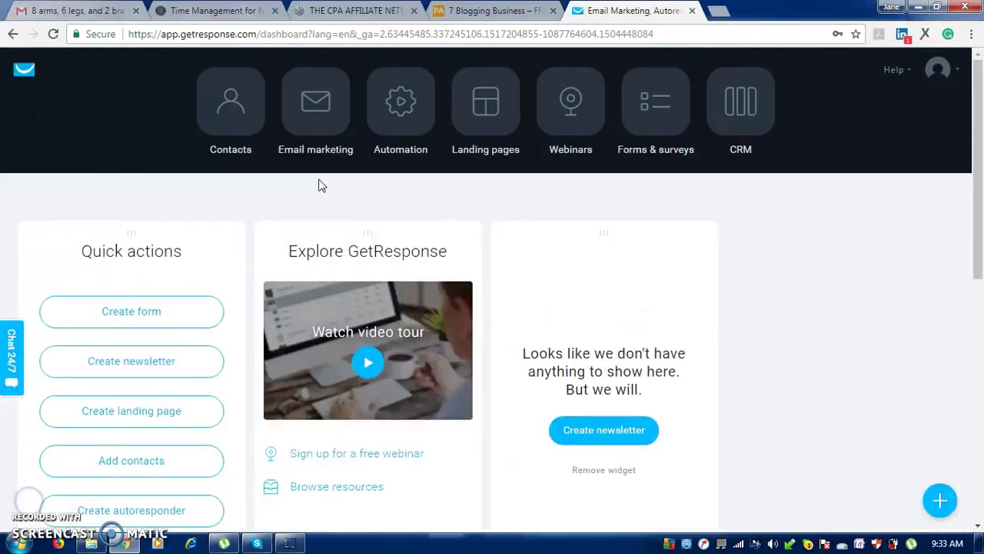
click(476, 136)
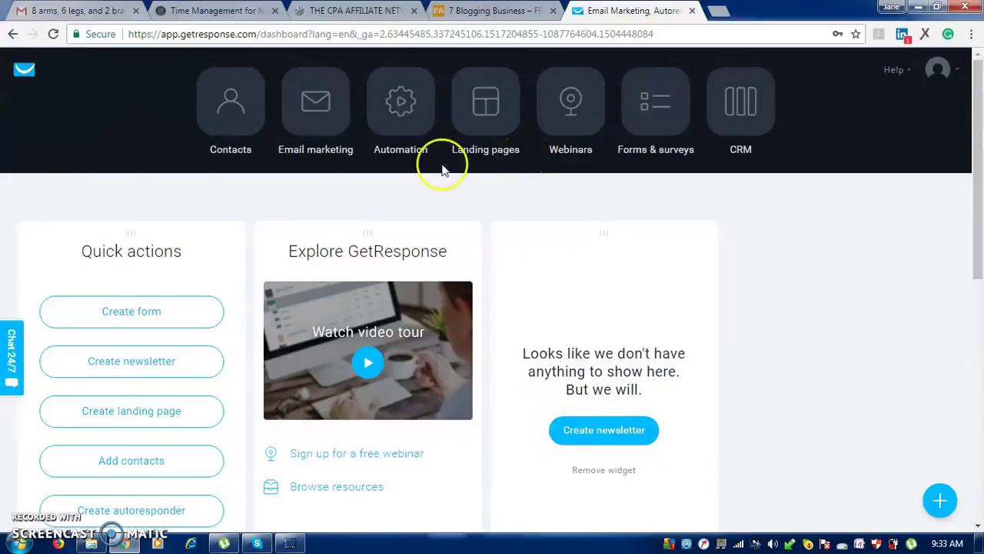
Go to Landing pages from the dashboard and start creating a new landing page
click(485, 106)
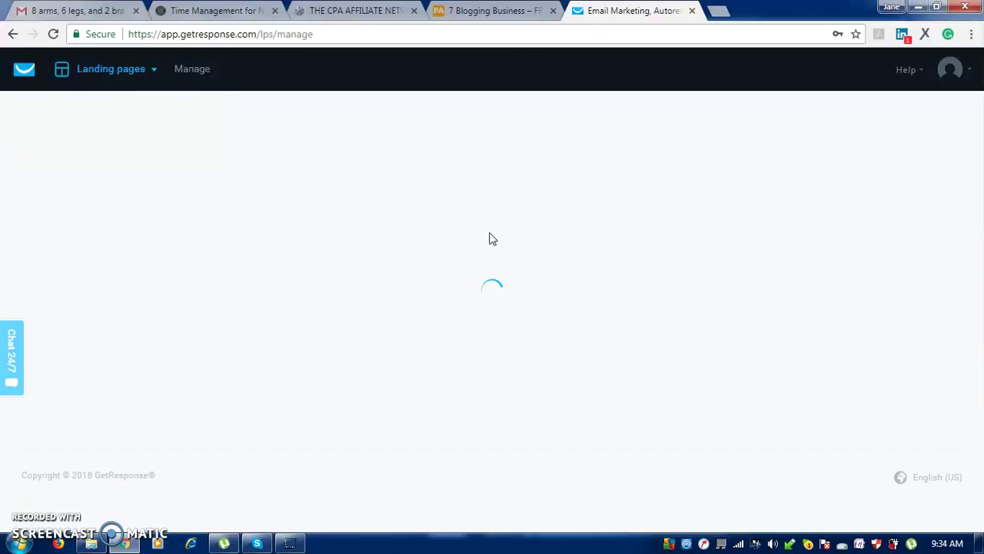
click(437, 198)
click(467, 149)
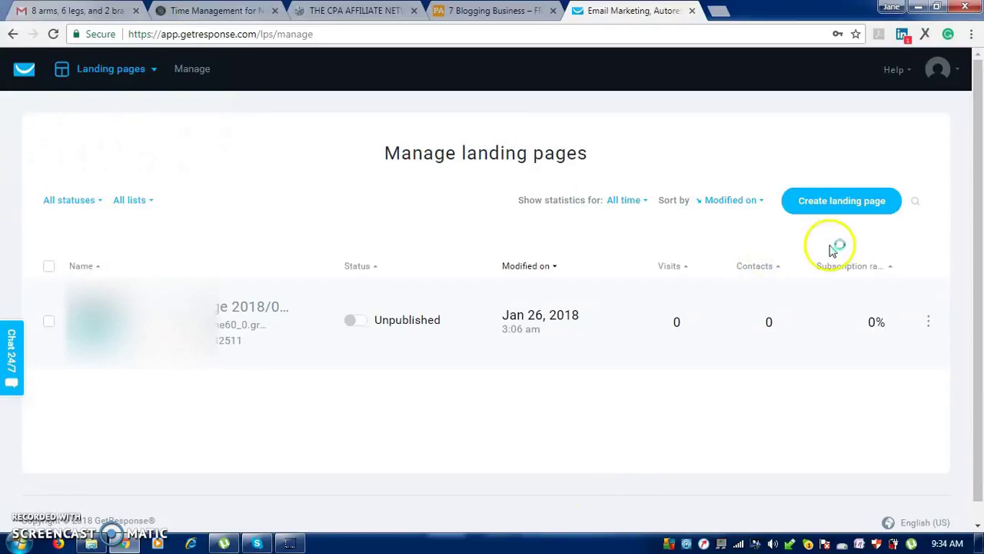
click(816, 207)
click(817, 201)
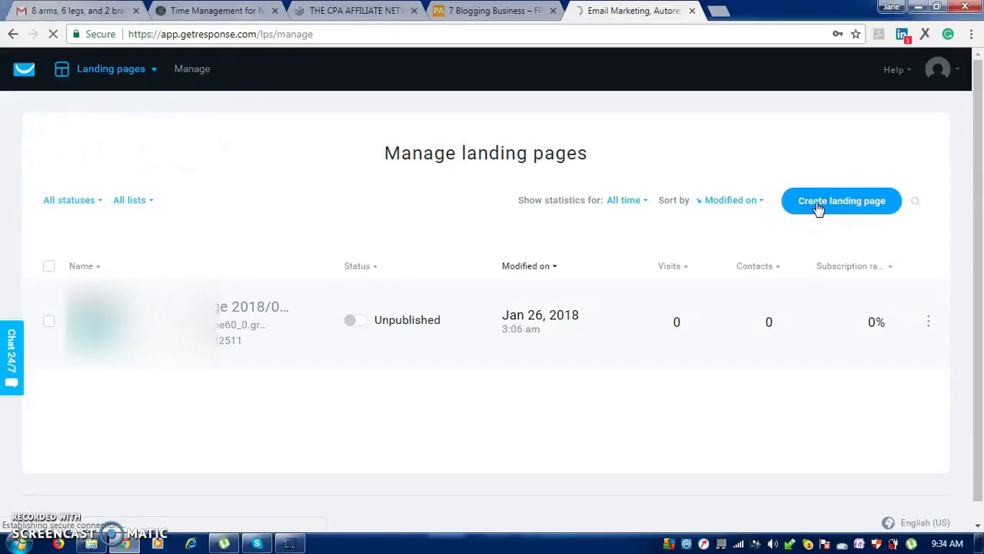
Choose Create new instead of restoring the autosaved unfinished landing page
click(823, 202)
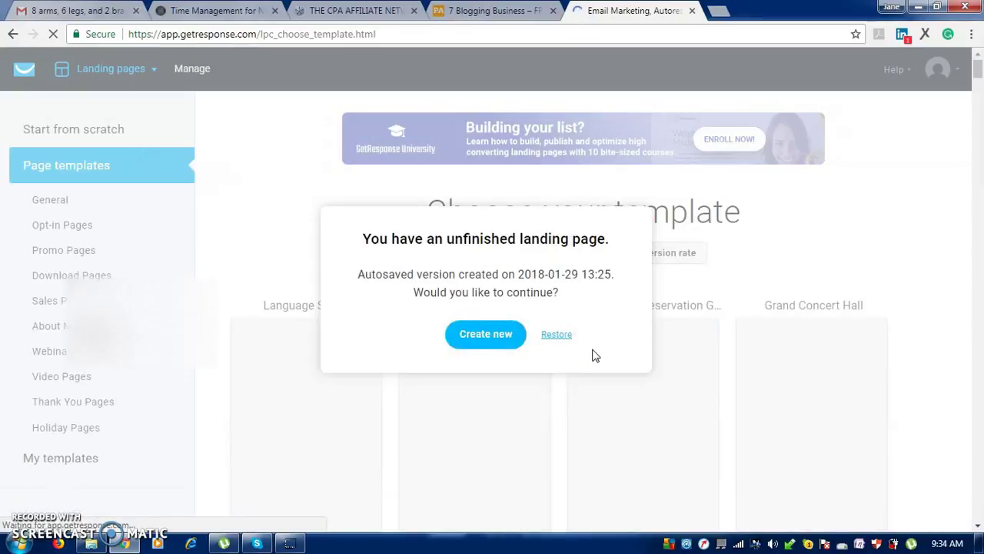
click(508, 338)
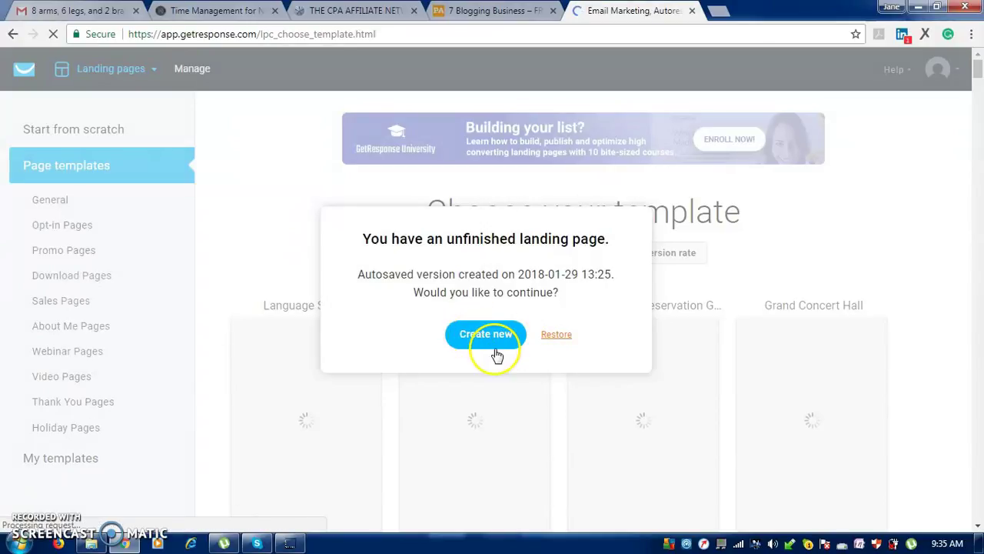
click(496, 352)
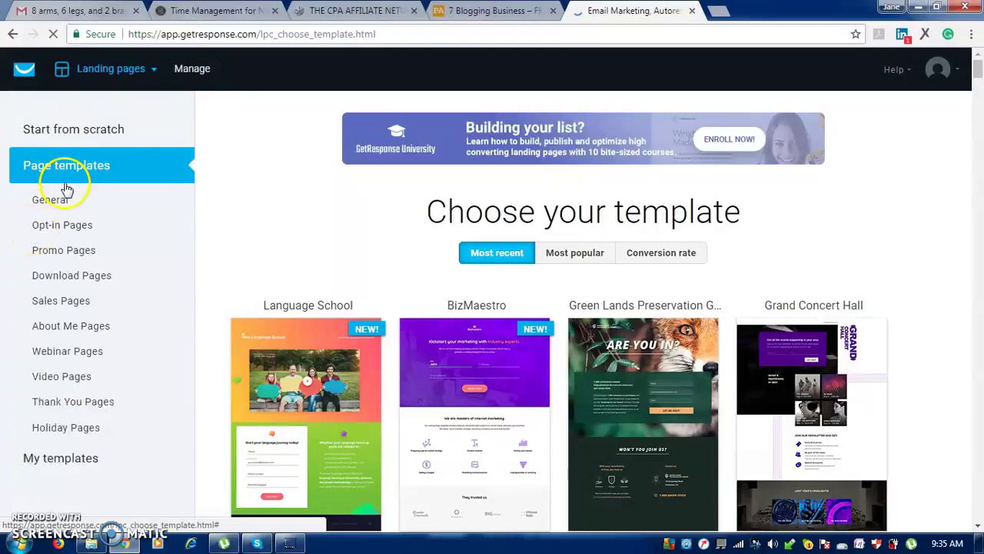
Scroll through Page templates and use the E-business Tips template
click(66, 252)
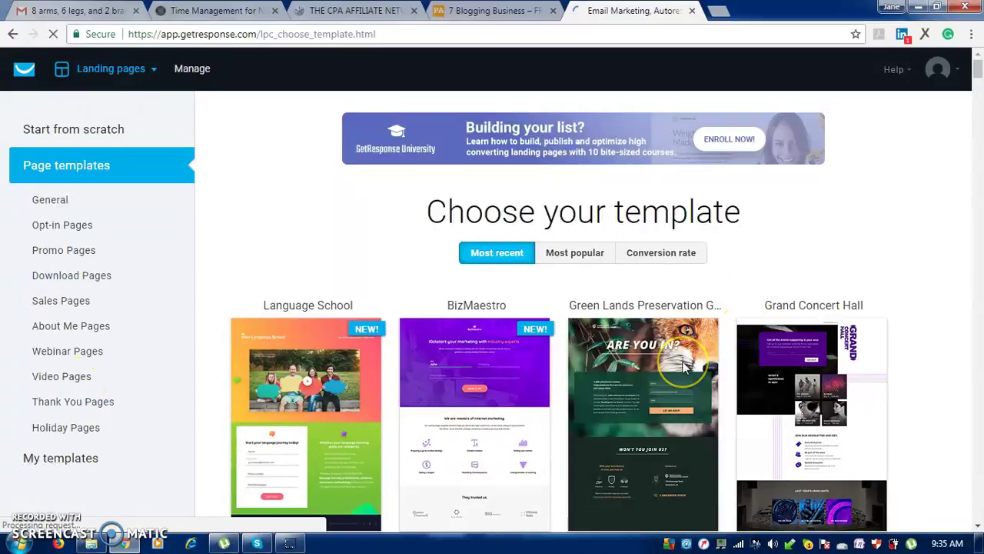
click(677, 472)
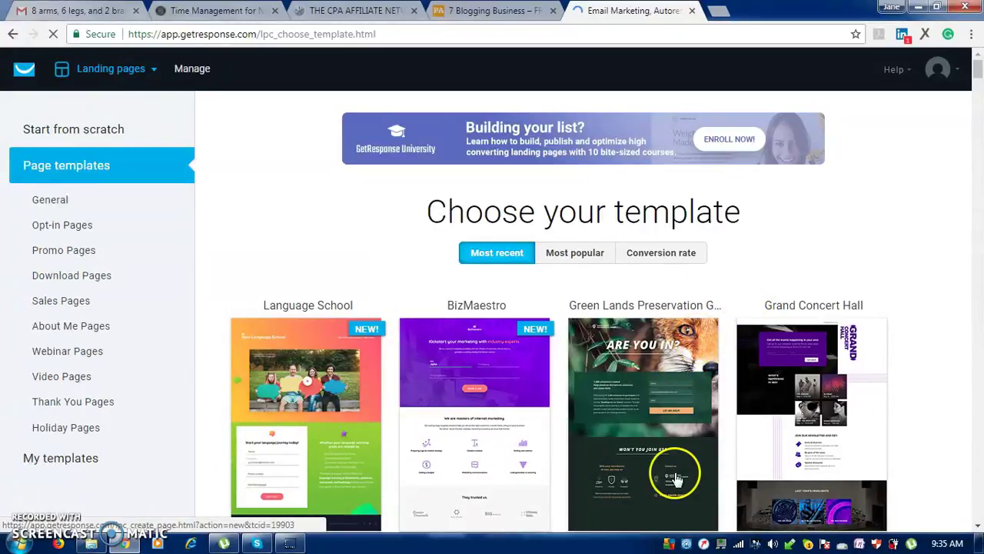
click(869, 416)
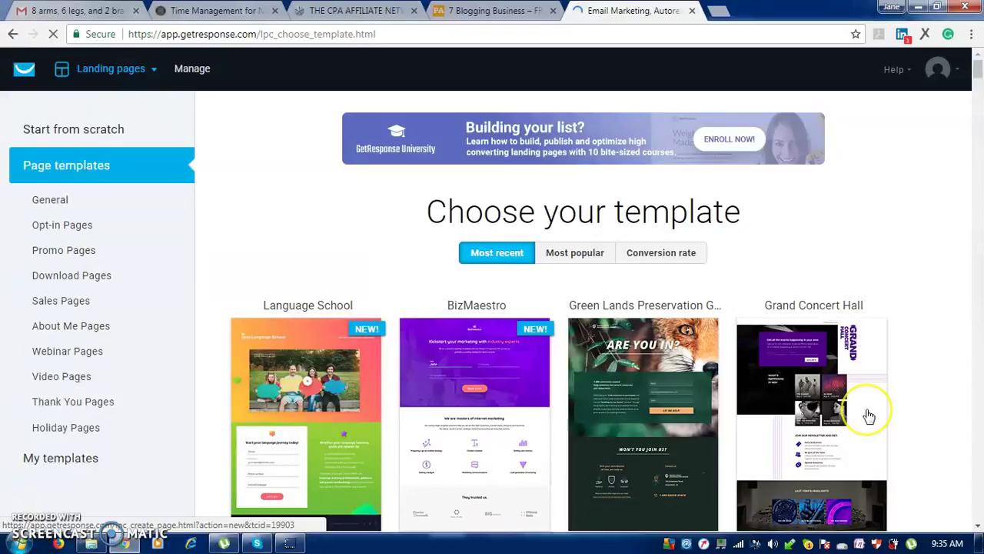
click(627, 413)
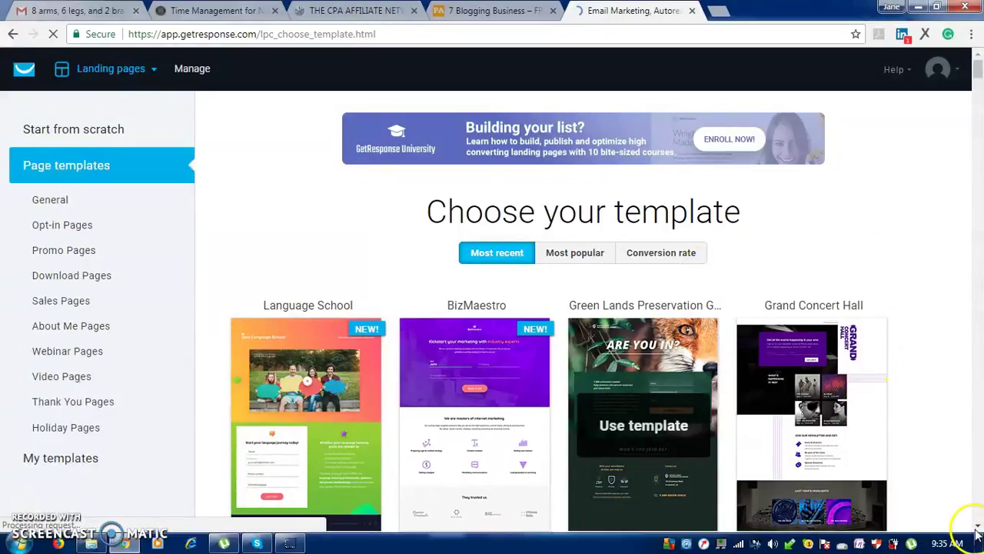
scroll(978, 526, down, 2)
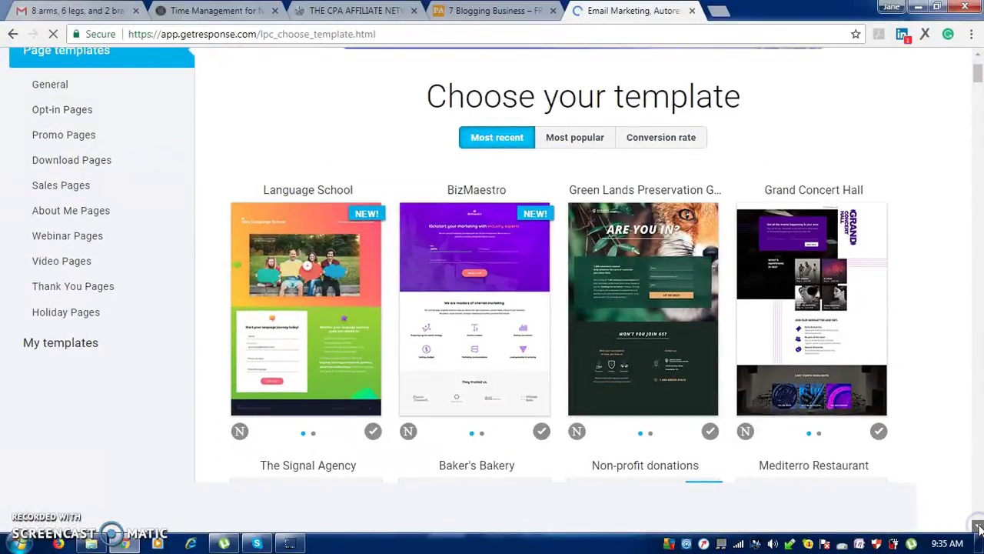
scroll(978, 526, down, 5)
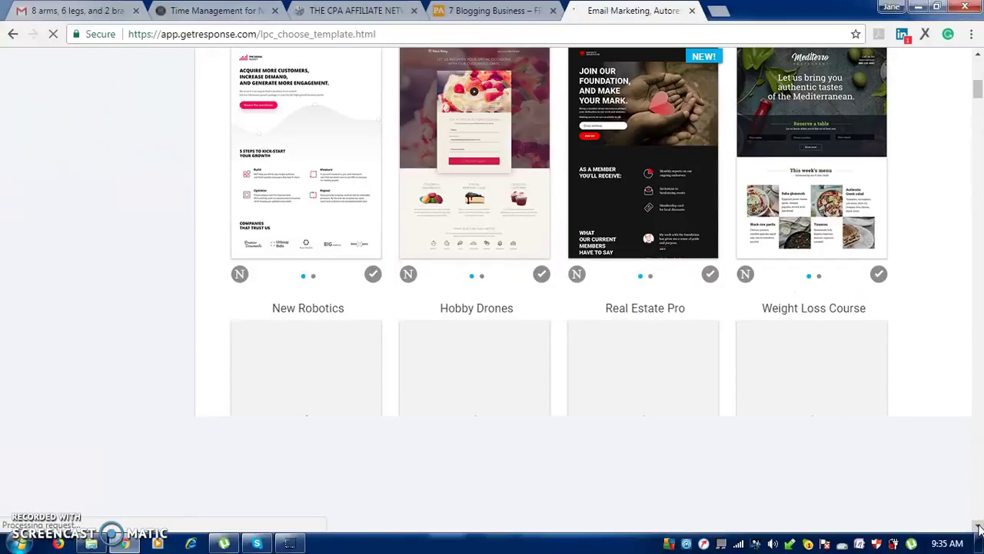
scroll(978, 526, down, 2)
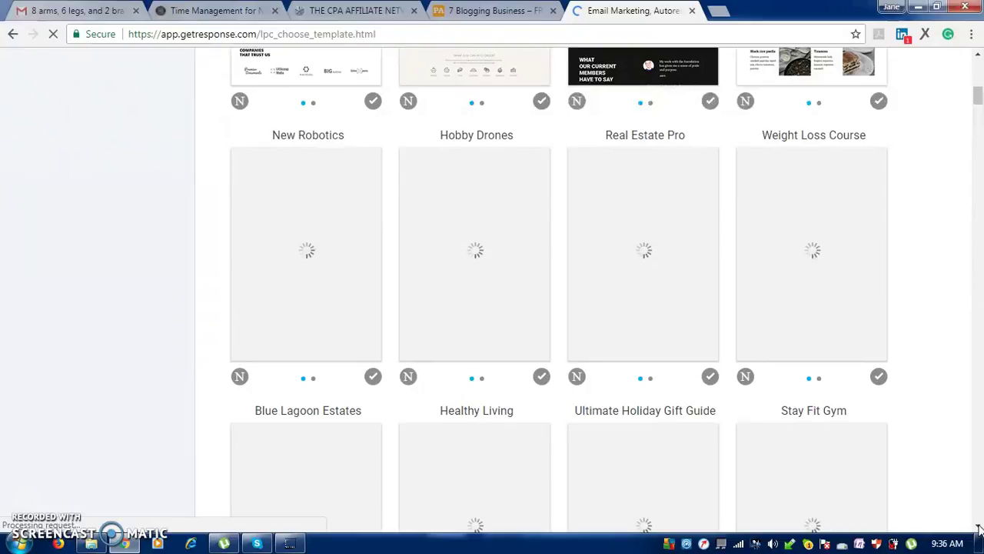
scroll(358, 253, down, 2)
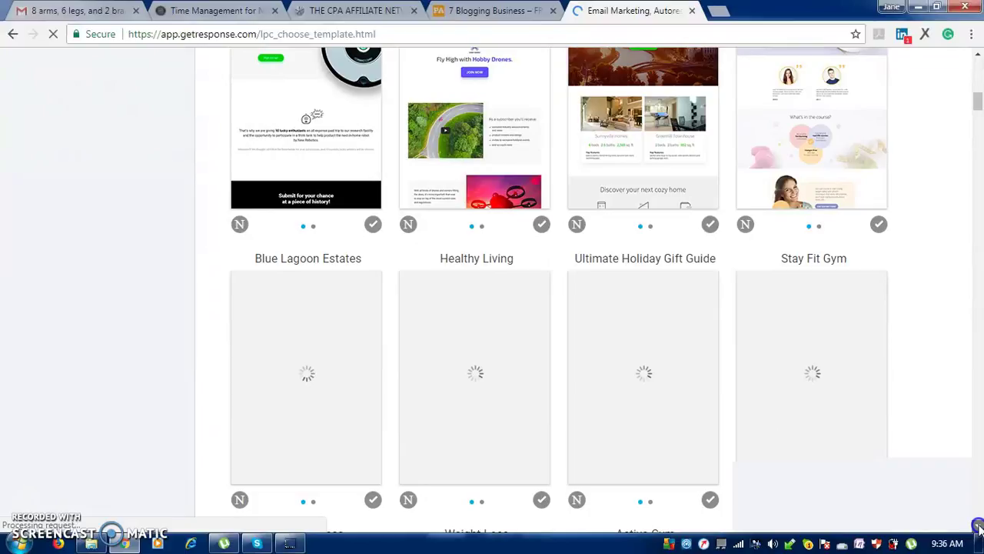
scroll(177, 347, down, 5)
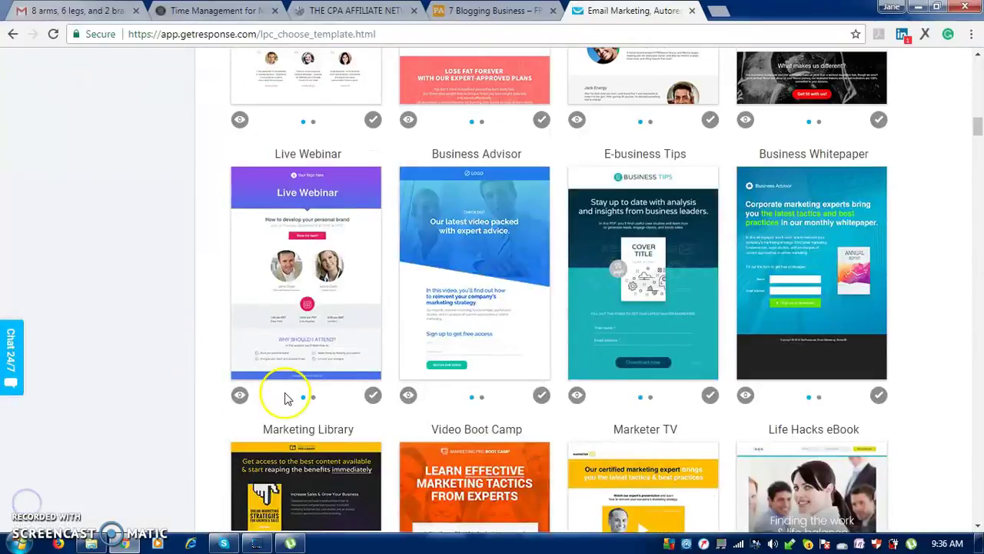
mouse_move(685, 228)
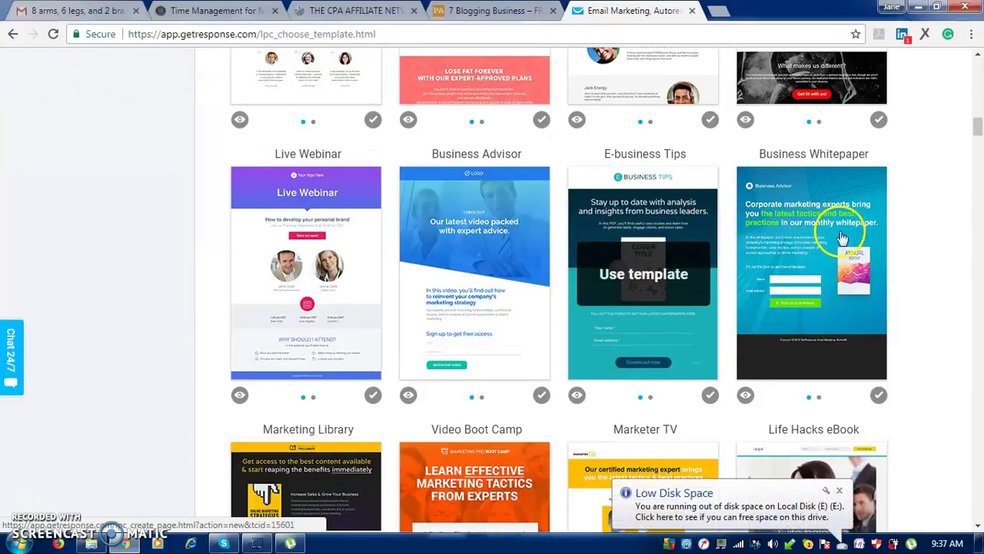
click(706, 275)
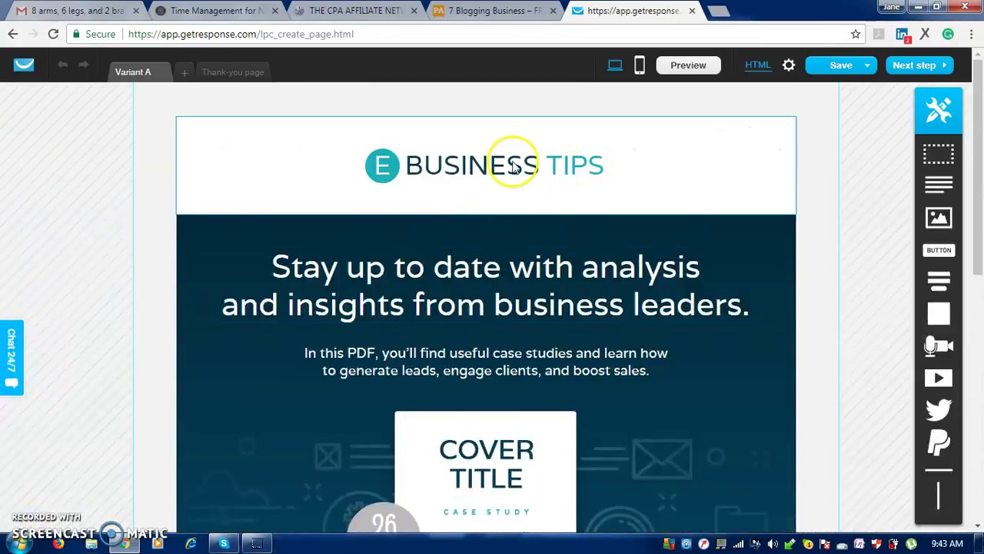
Select and deselect the header logo, keeping the page in desktop layout
click(516, 182)
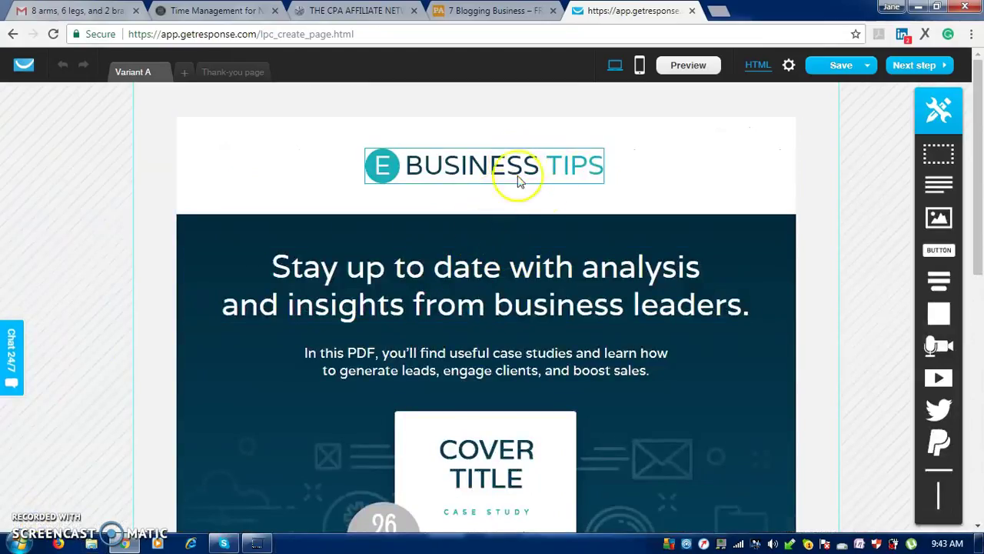
click(248, 177)
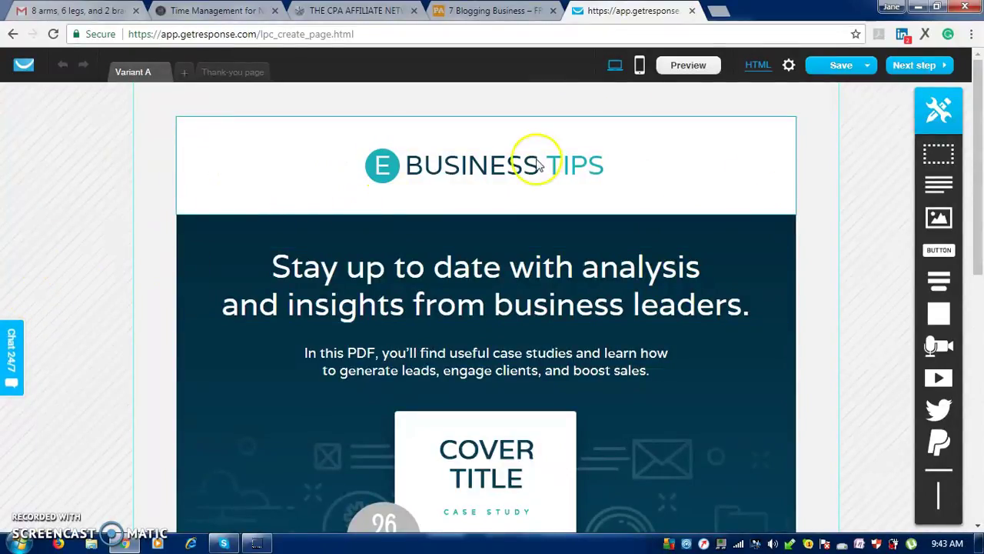
click(618, 66)
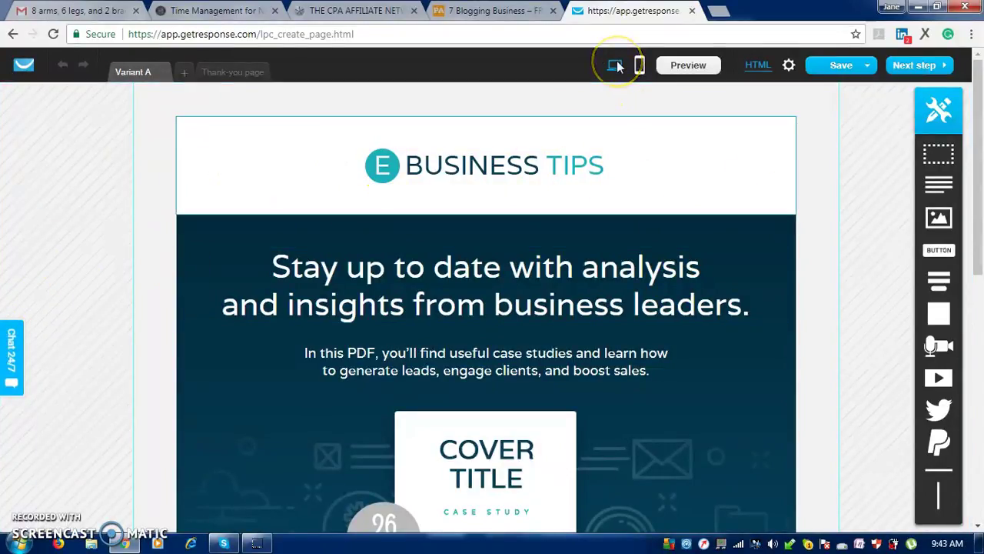
click(619, 66)
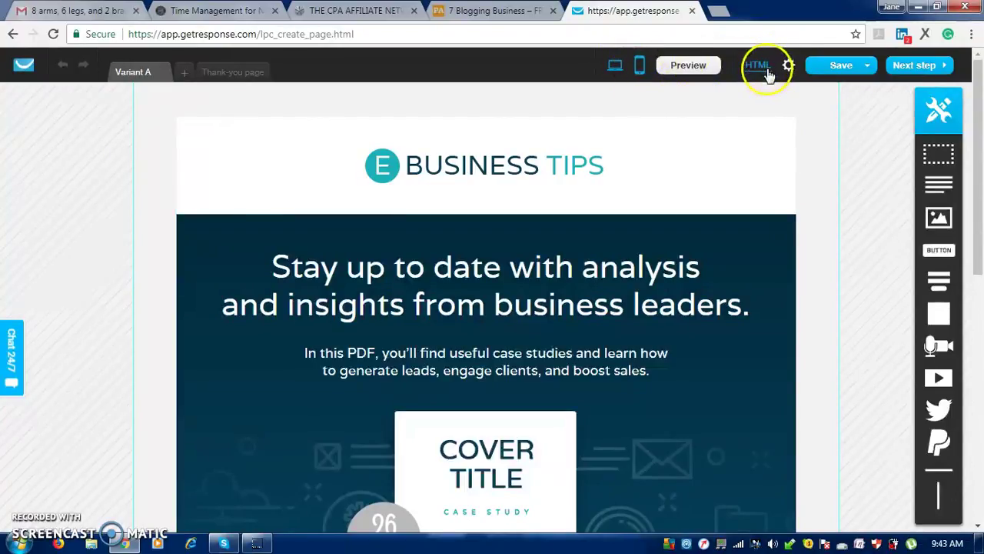
View the save options, add social sharing buttons, then select the E BUSINESS TIPS logo
click(867, 66)
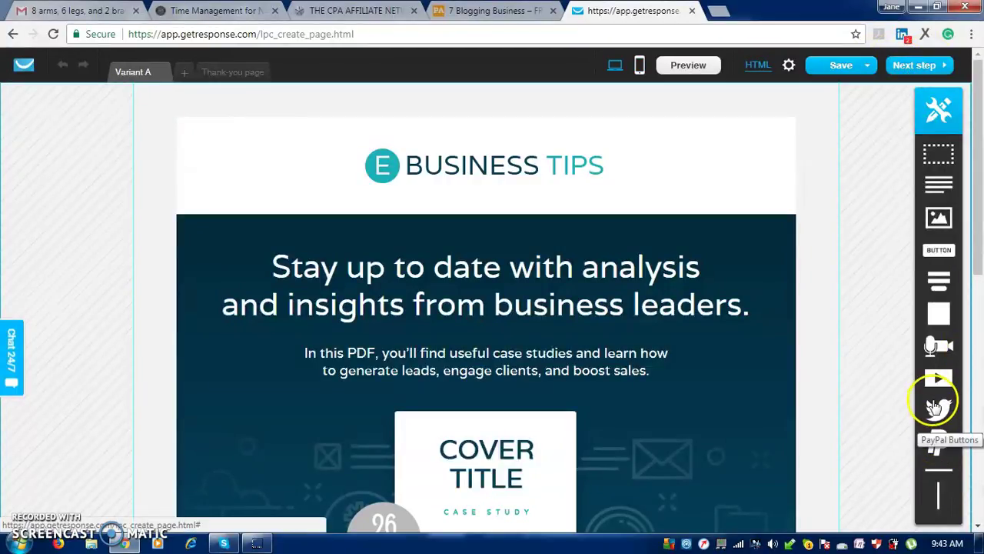
mouse_move(936, 408)
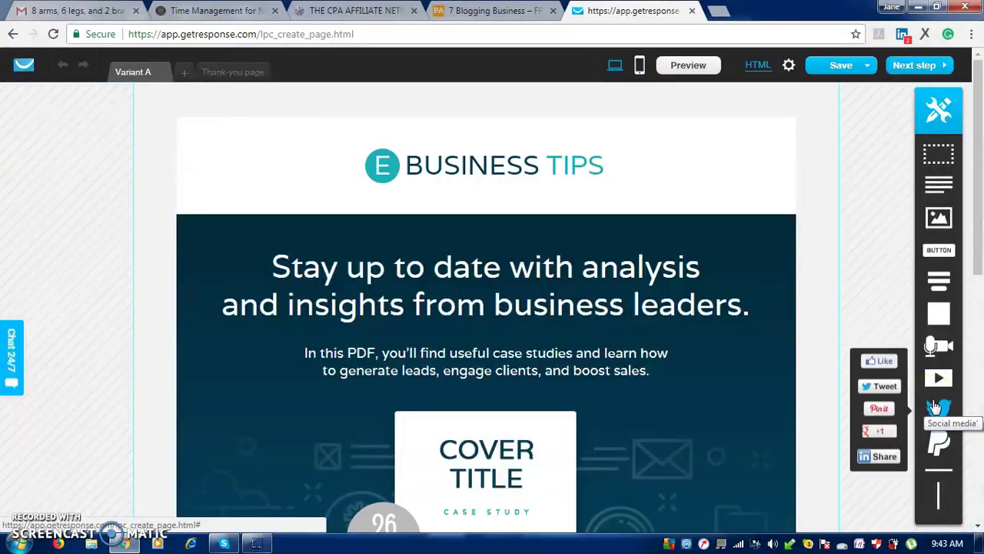
drag(935, 407, 935, 322)
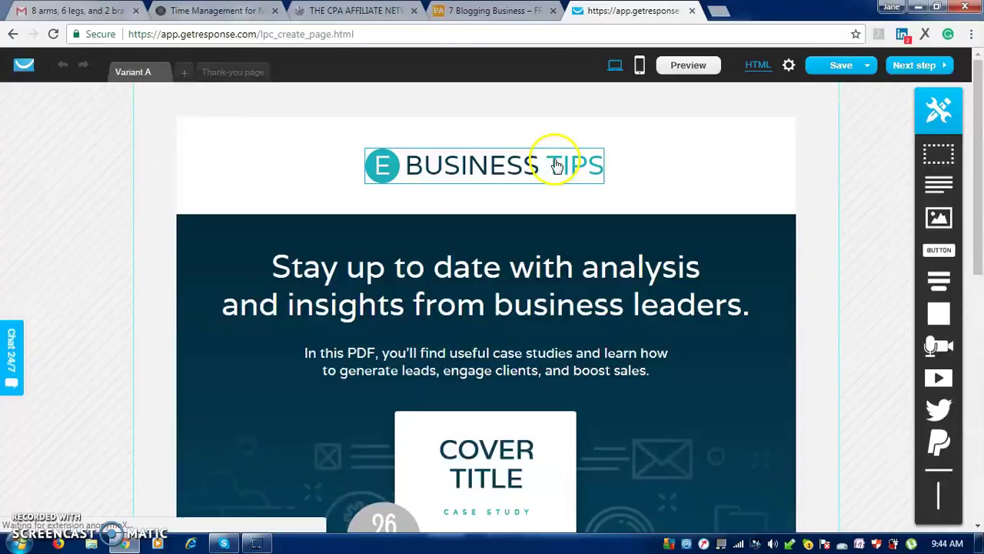
click(603, 180)
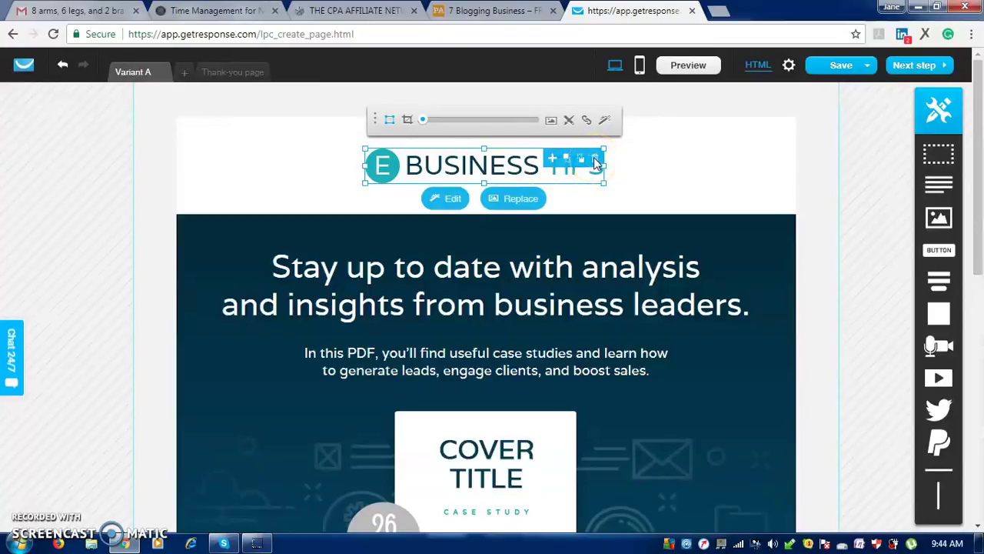
drag(597, 162, 598, 164)
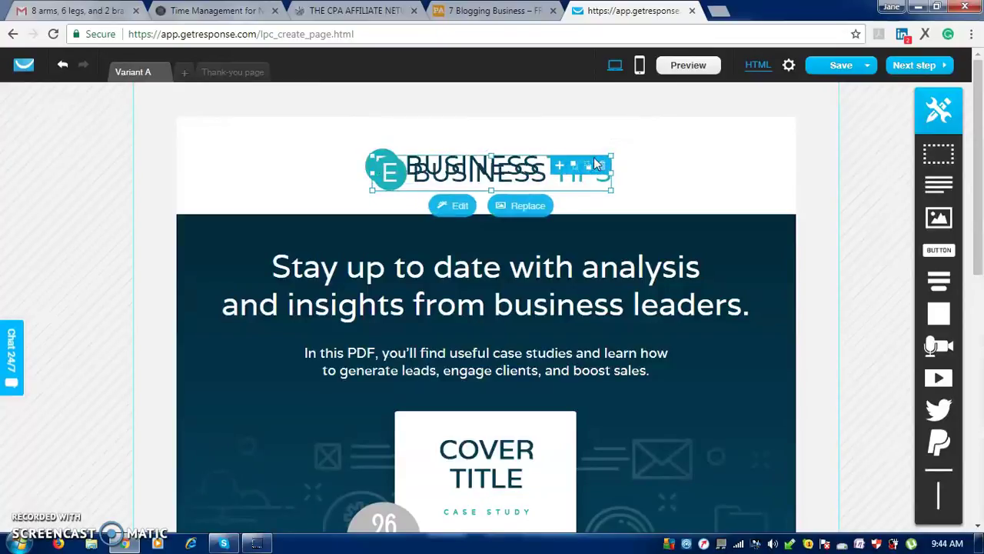
click(625, 163)
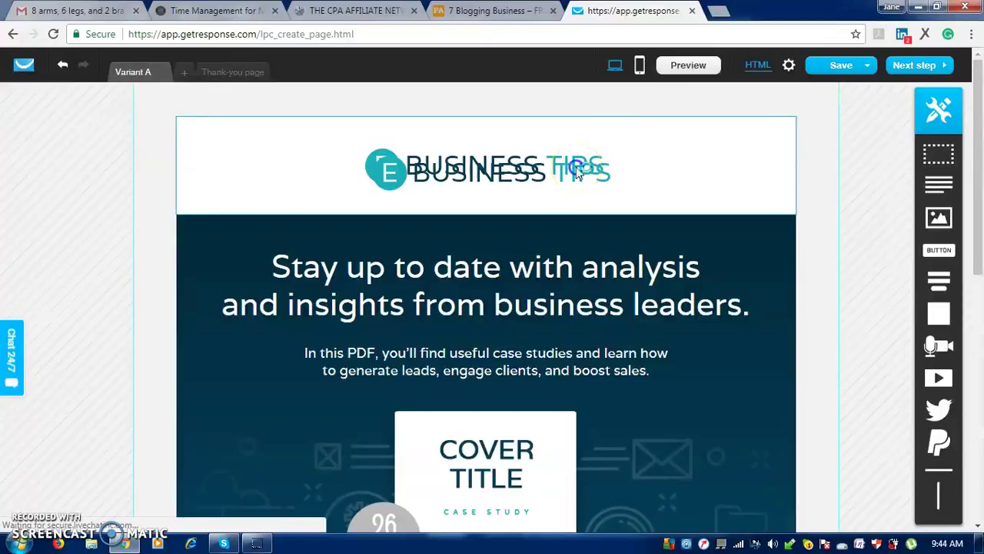
click(504, 189)
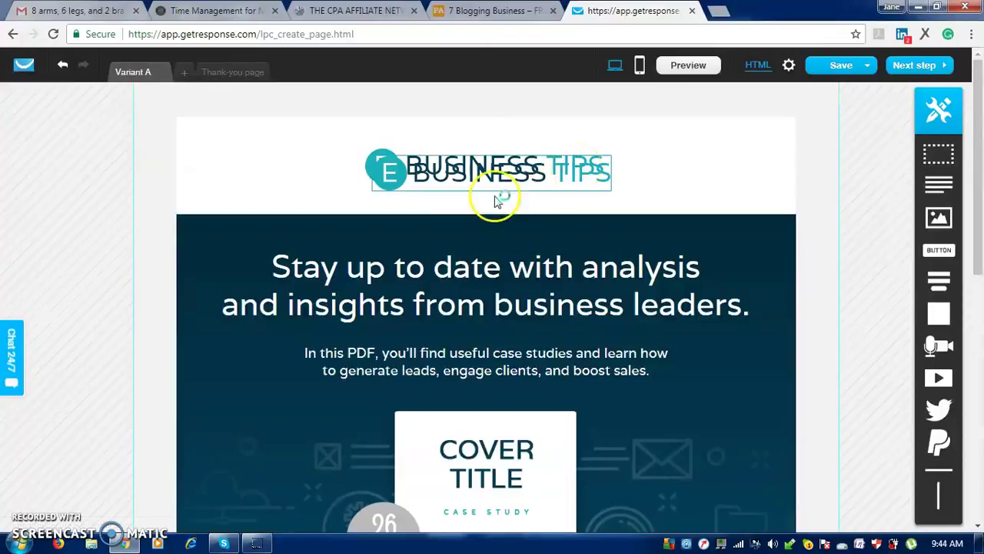
click(603, 170)
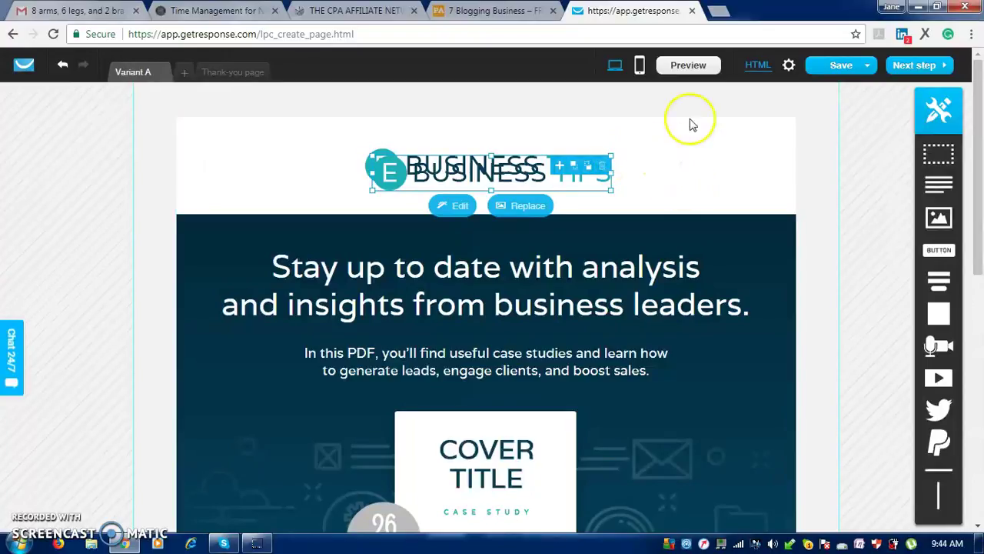
click(730, 169)
click(530, 164)
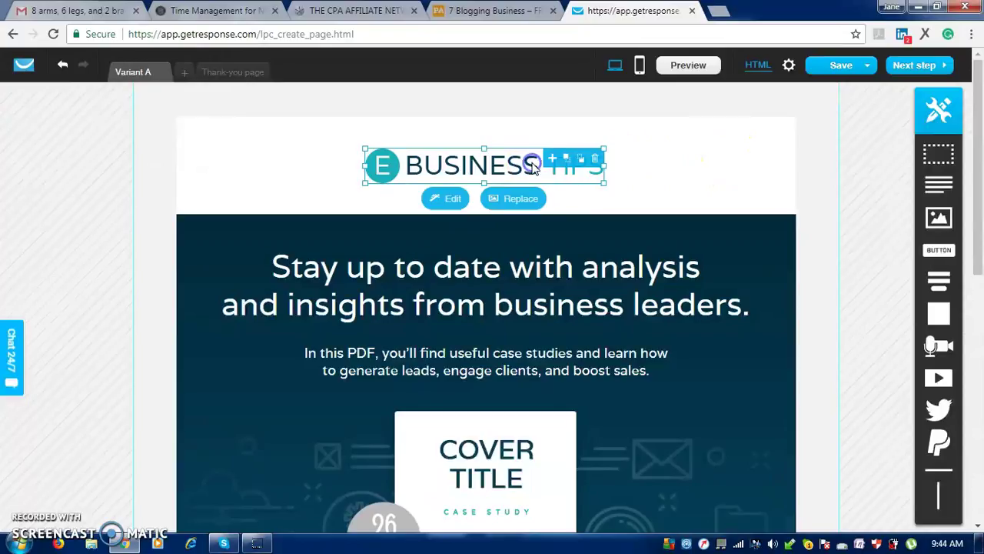
click(596, 159)
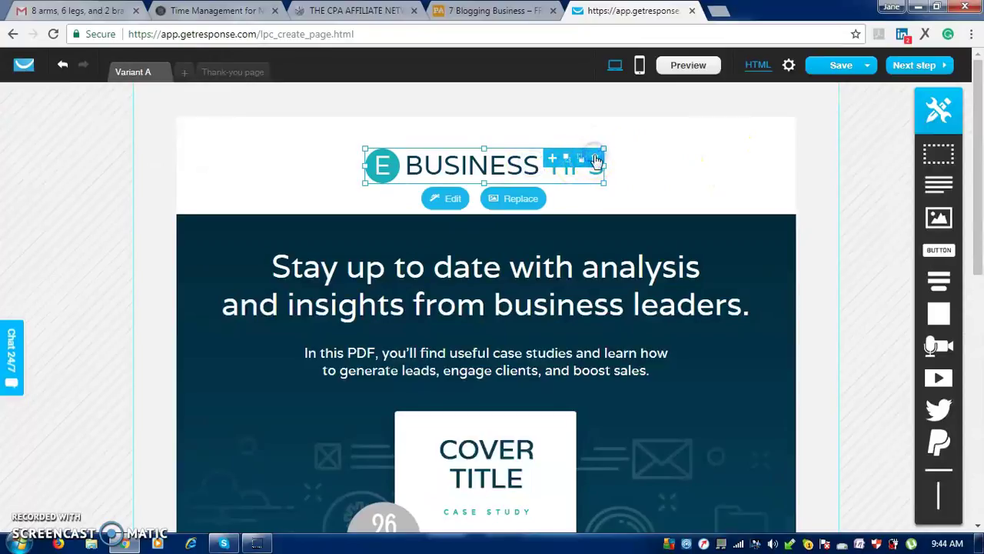
Delete the BUSINESS TIPS logo and drag a Text element into the empty header
click(442, 198)
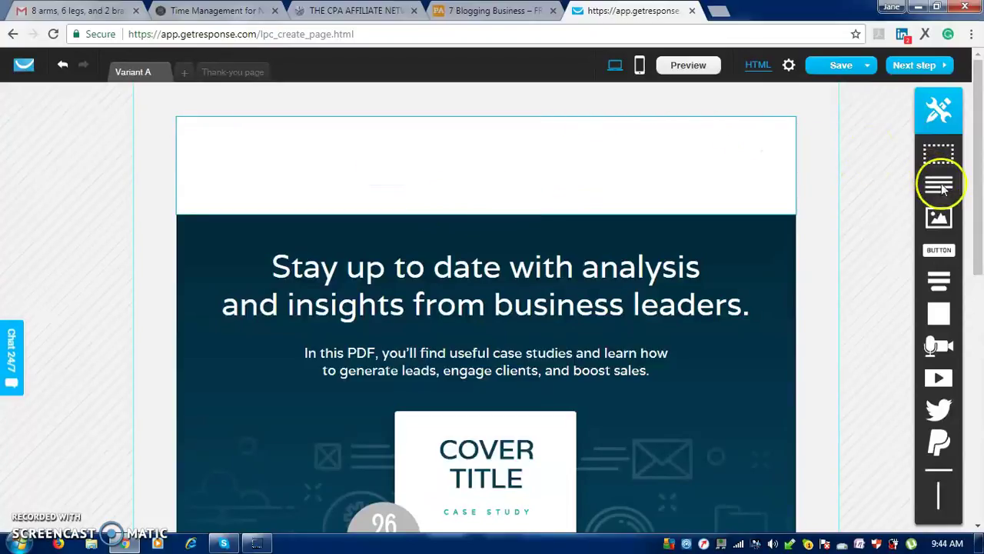
mouse_move(943, 189)
mouse_down()
mouse_move(635, 161)
mouse_move(451, 159)
mouse_up()
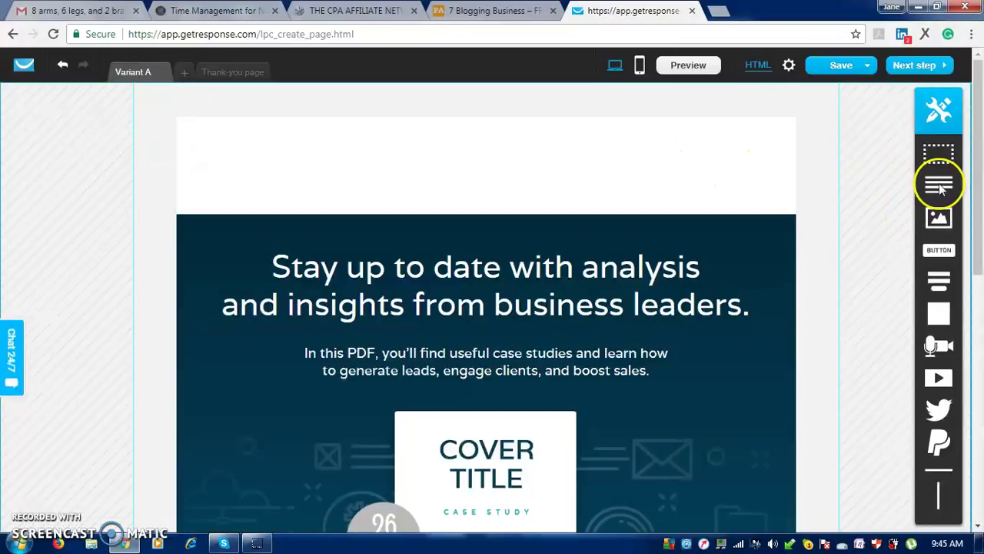
drag(620, 183, 647, 171)
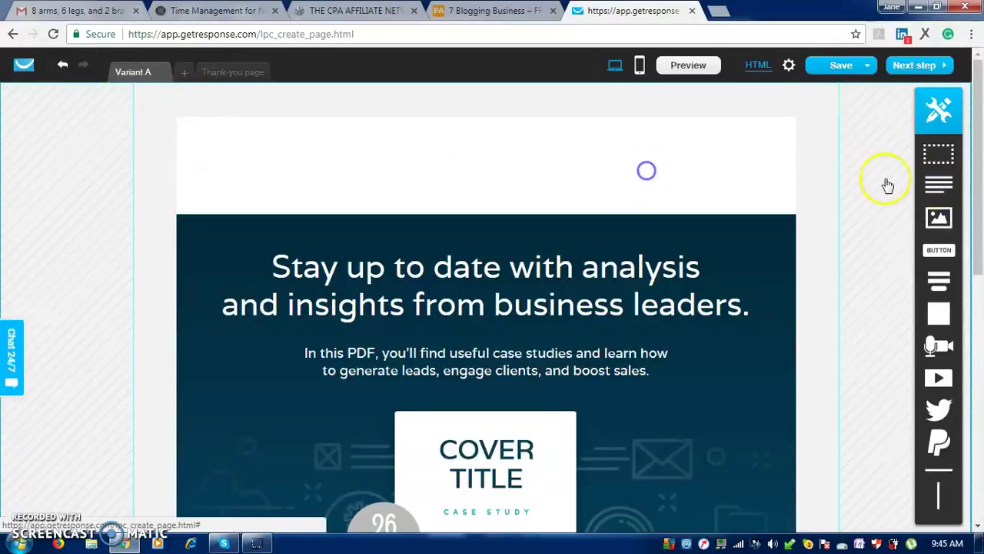
drag(940, 186, 543, 193)
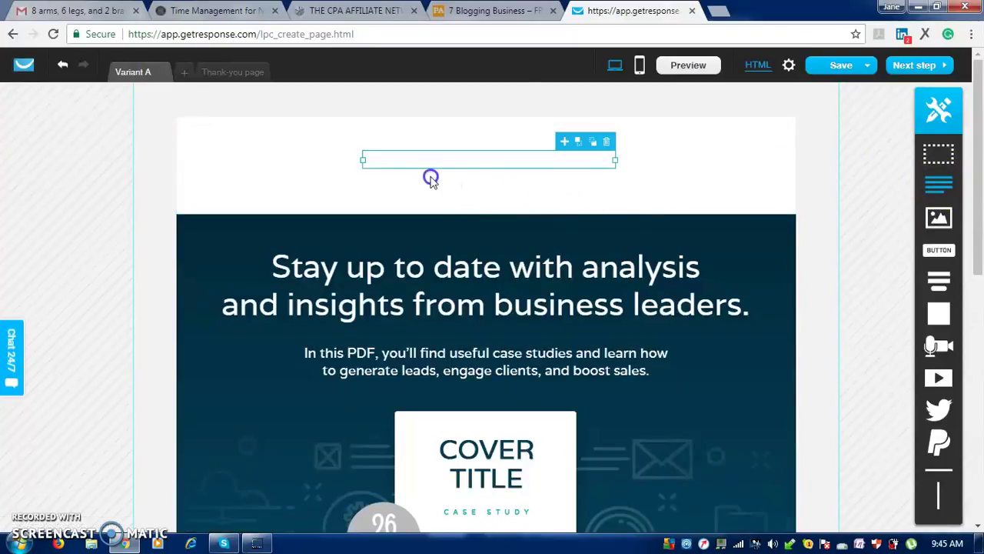
Move the new text block lower and left, then place the caret inside it
drag(431, 180, 492, 174)
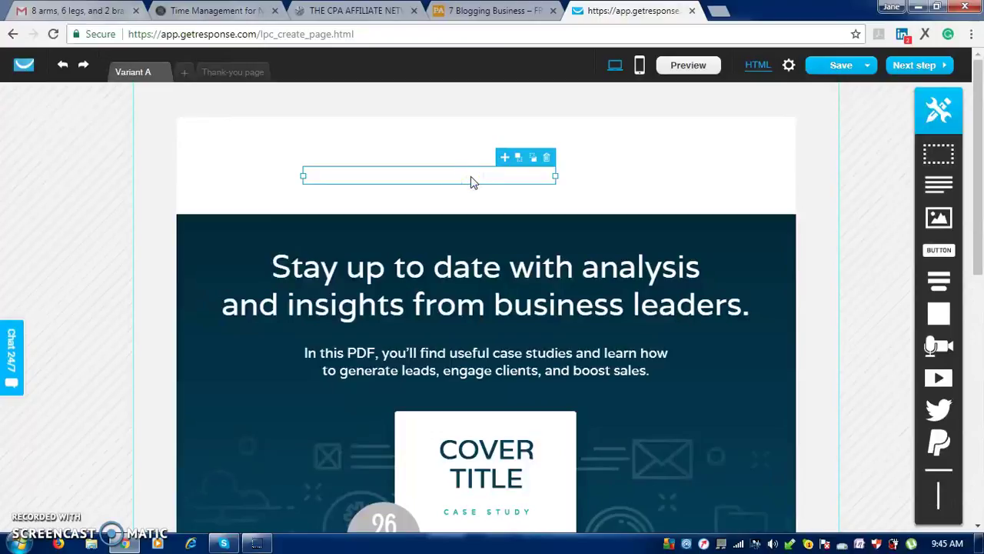
click(473, 182)
click(478, 176)
click(478, 175)
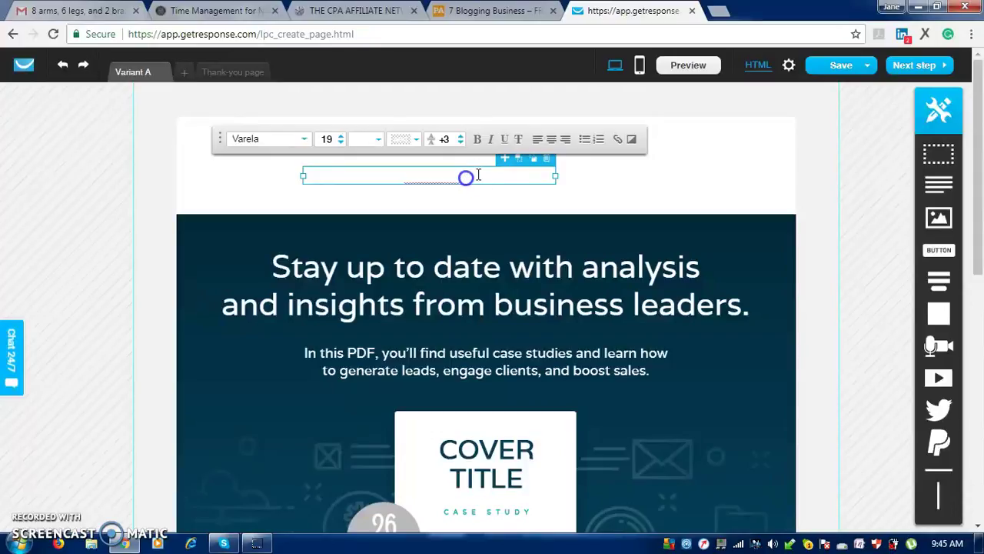
Delete the placeholder text from the header text block, then click outside to finish editing
triple_click(466, 178)
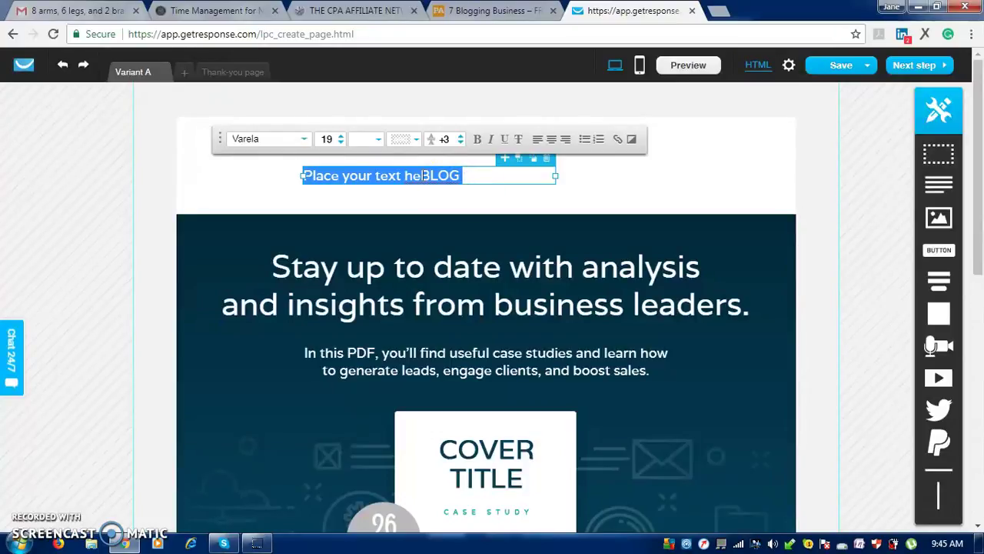
key(BackSpace)
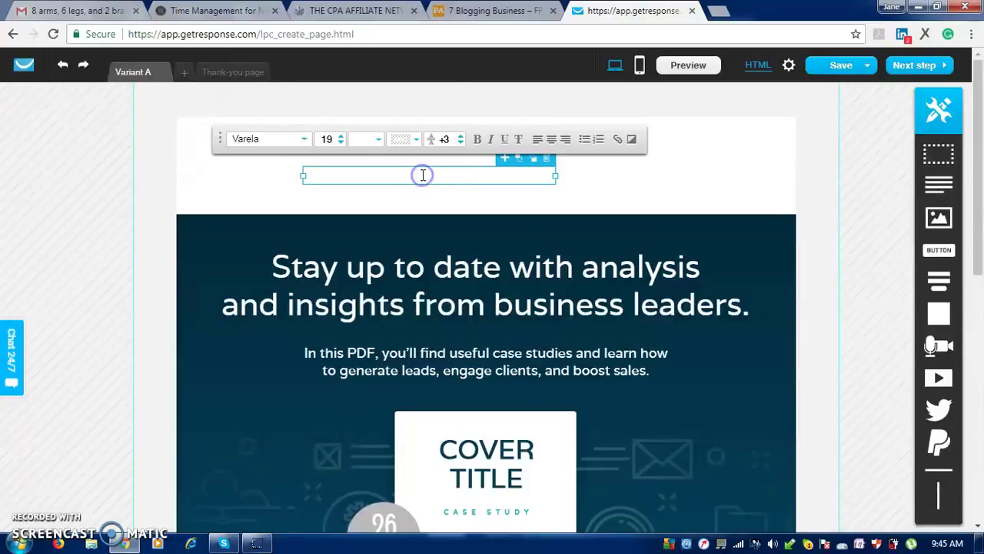
click(431, 176)
key(ctrl+z)
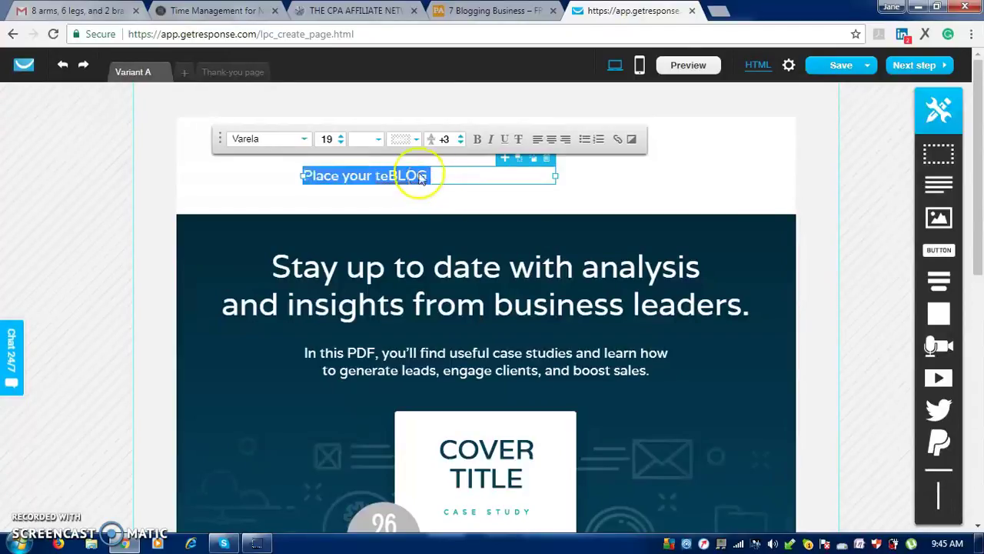
key(BackSpace)
click(439, 175)
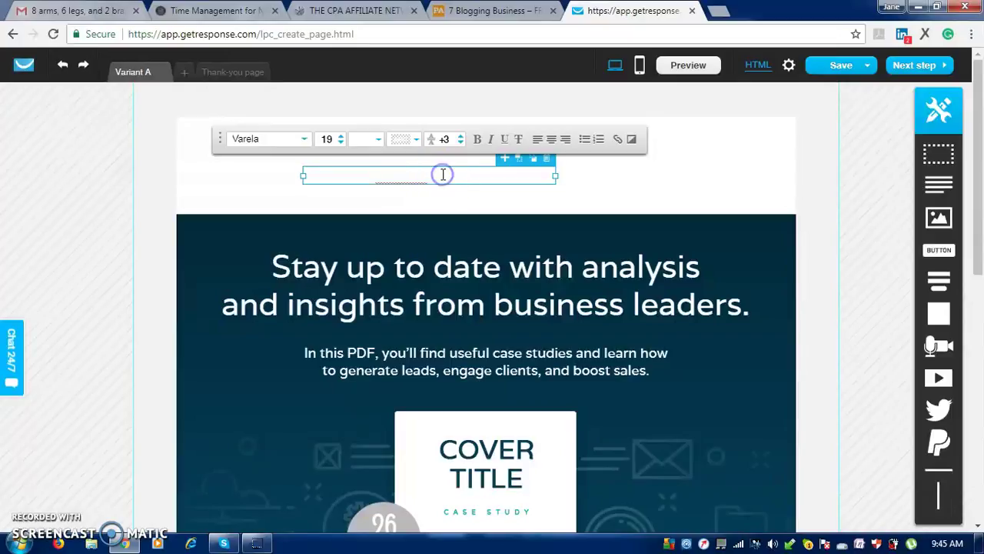
click(442, 176)
click(444, 181)
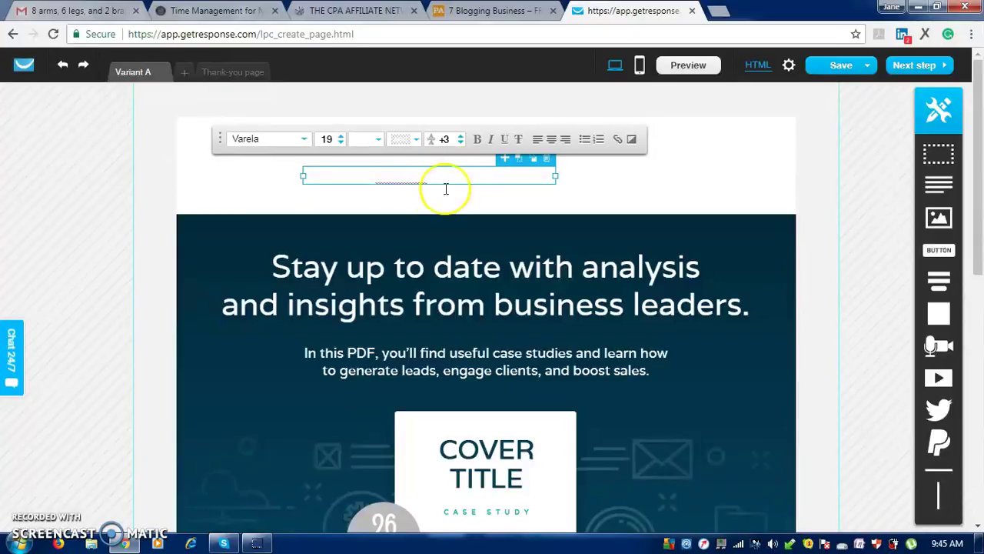
click(439, 176)
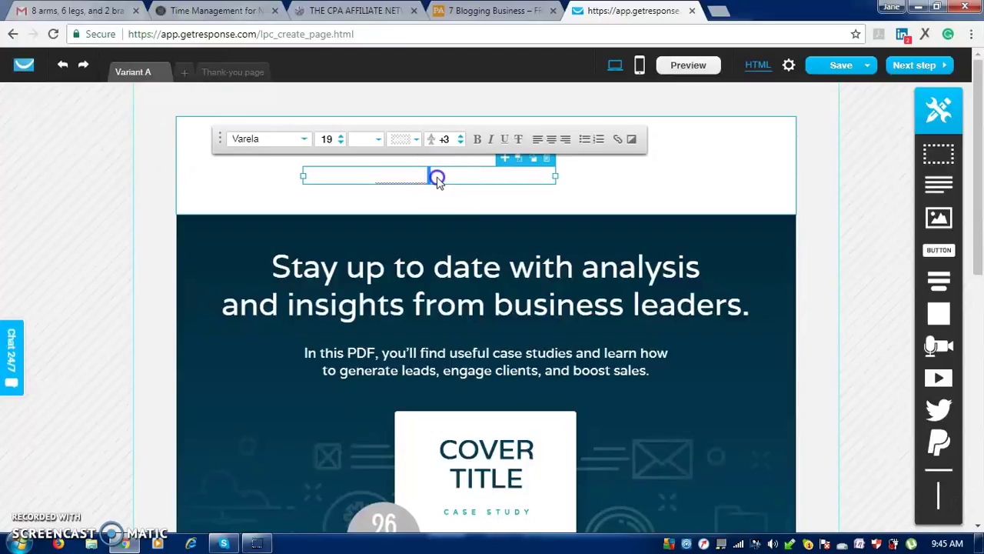
key(ctrl+z)
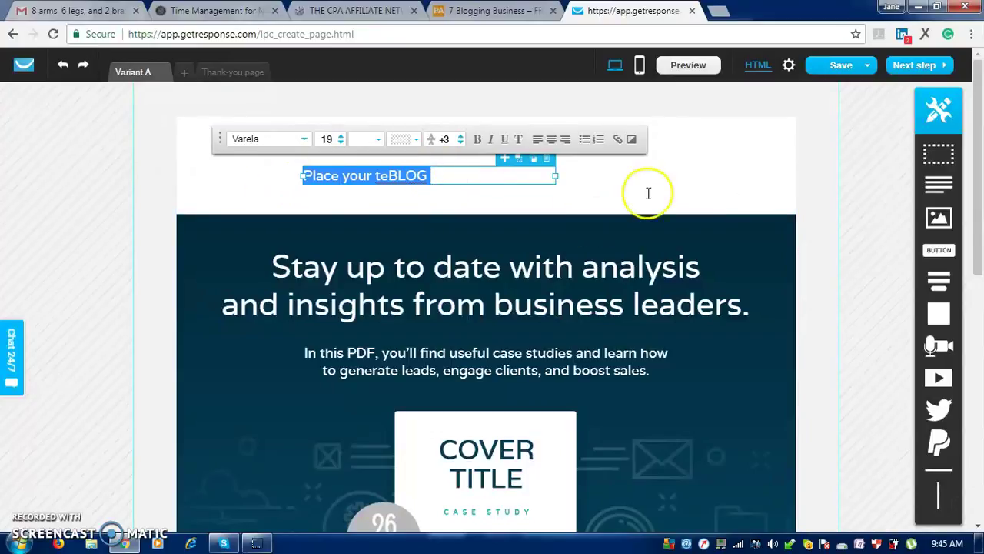
click(699, 186)
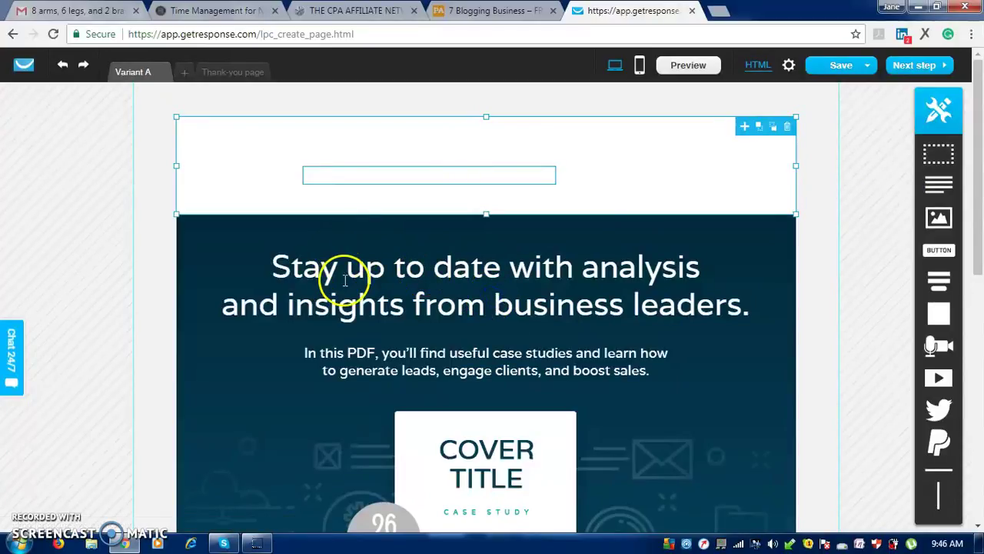
double_click(492, 323)
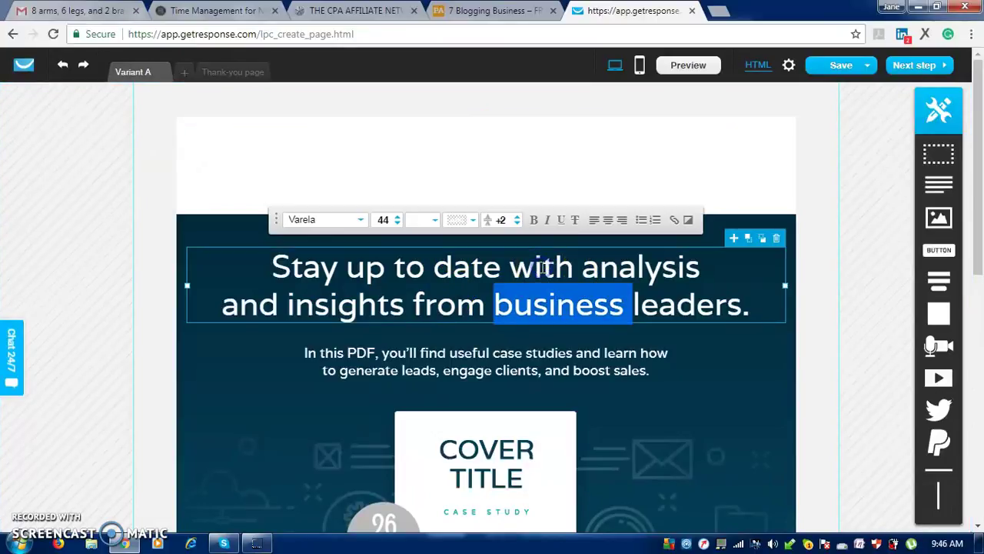
click(540, 266)
double_click(541, 267)
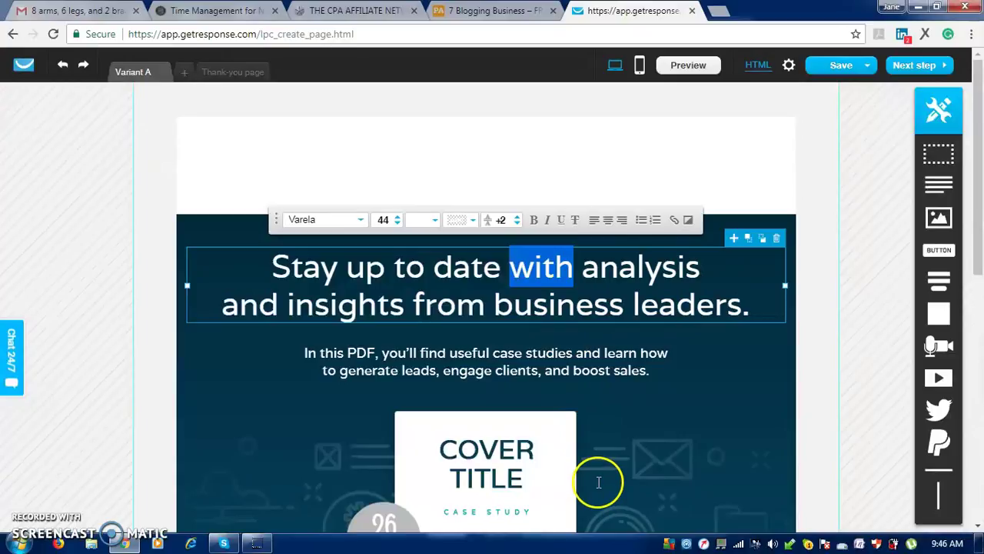
key(ctrl+End)
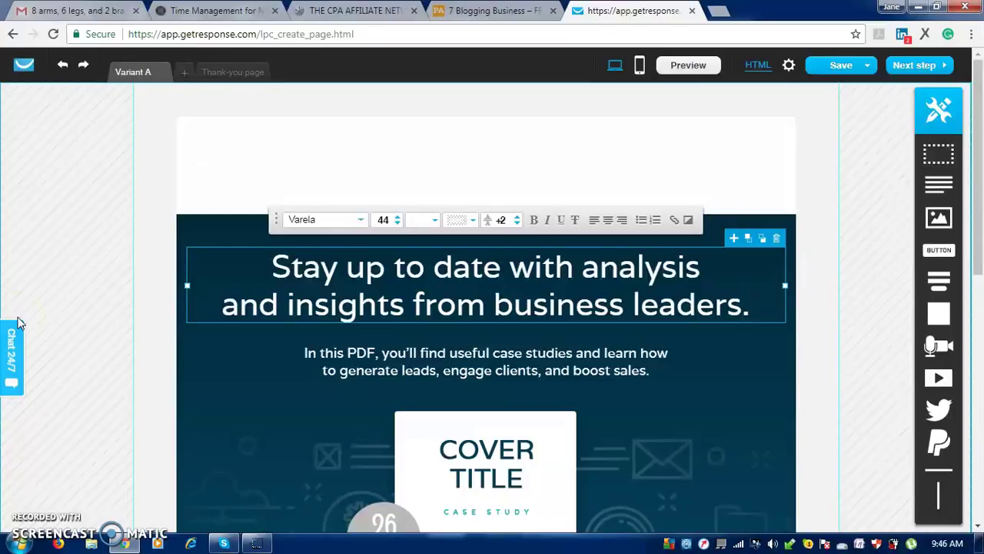
click(11, 392)
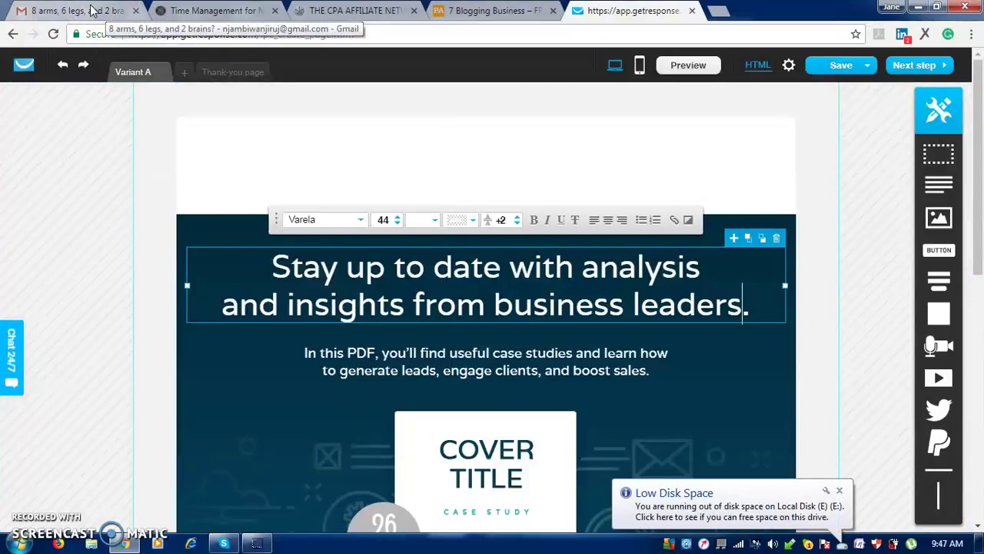
Switch to the Time Management for Network Marketing tab in Chrome and scroll to its top
click(224, 13)
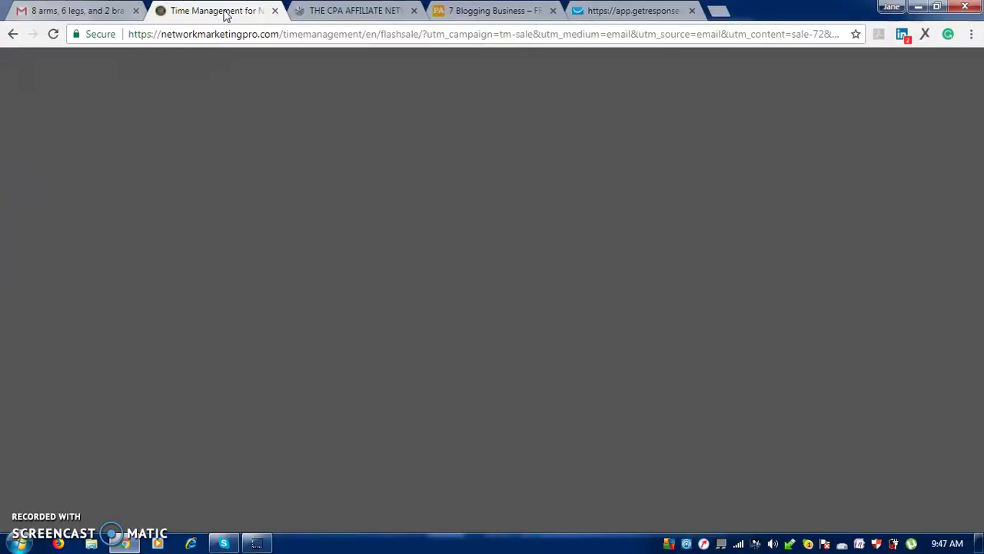
click(308, 198)
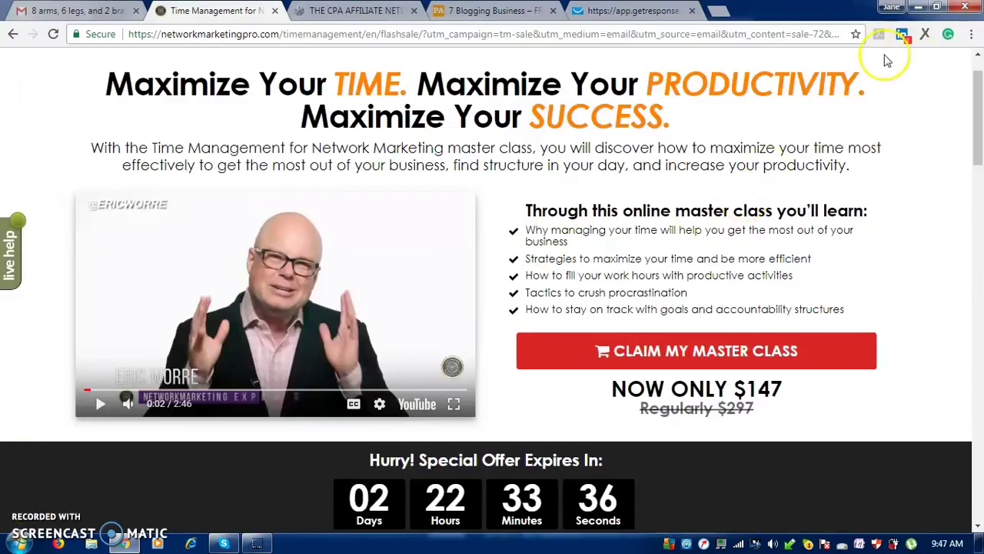
click(979, 58)
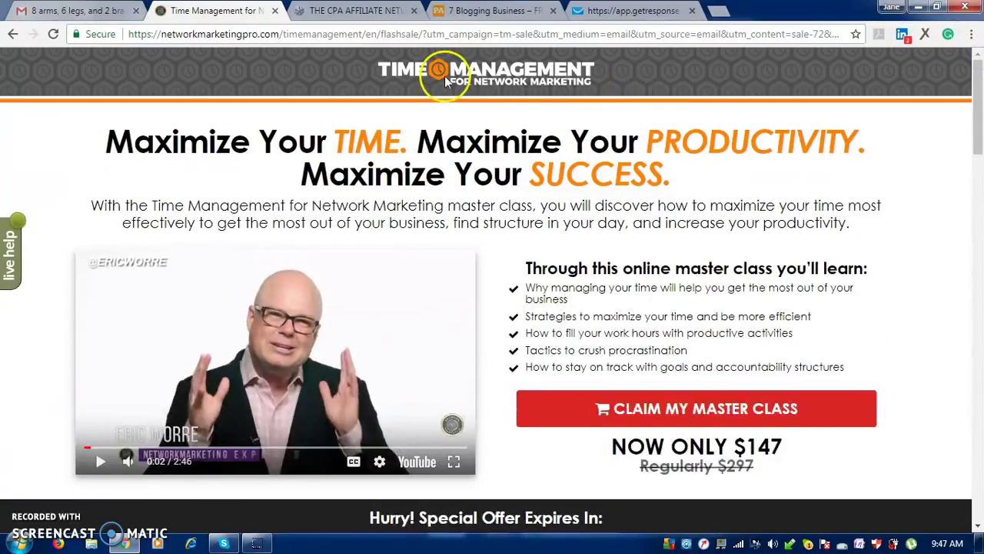